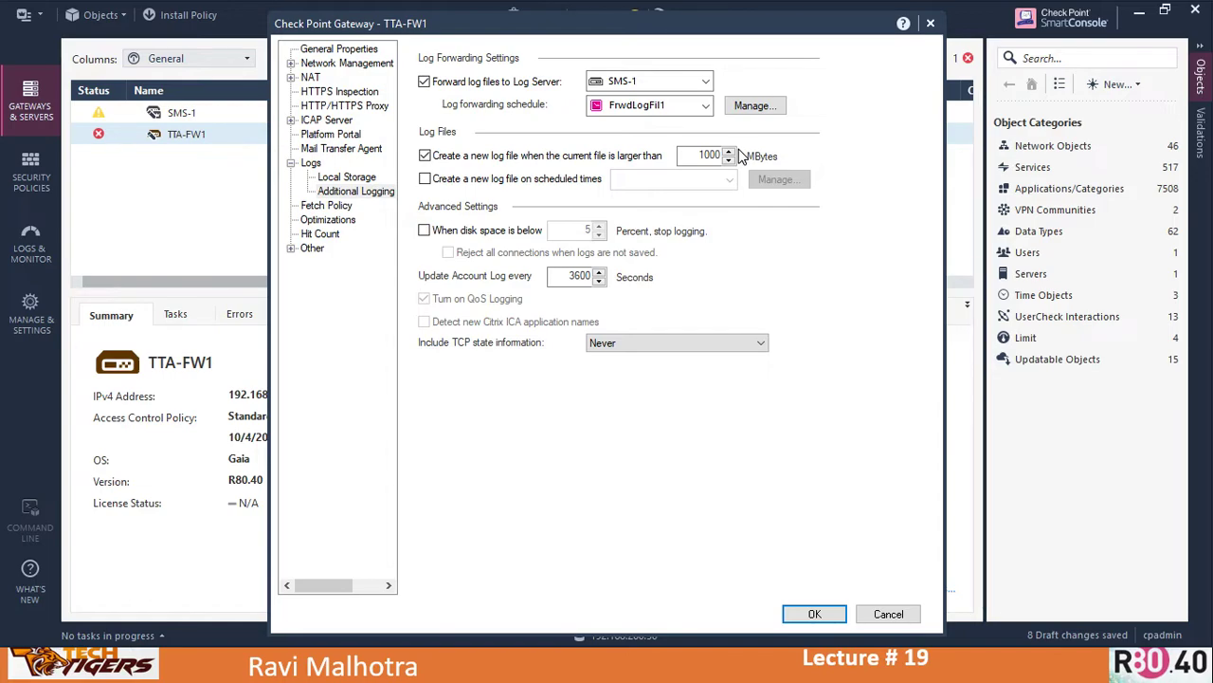
Step: Set the gateway's file size limit for creating a new log file to 100 MBytes
double_click(705, 155)
type("100")
key("Tab")
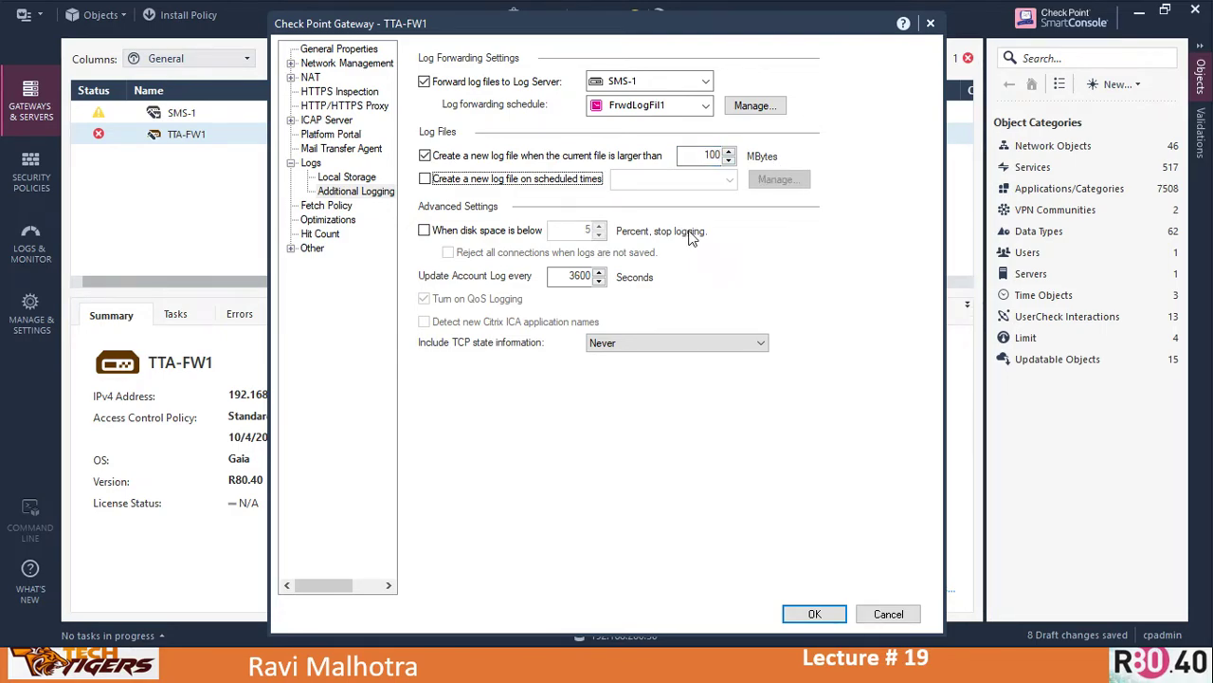
Step: Enable creating a new log file on scheduled times and choose the FrwdLogFile schedule
left_click(427, 181)
left_click(731, 181)
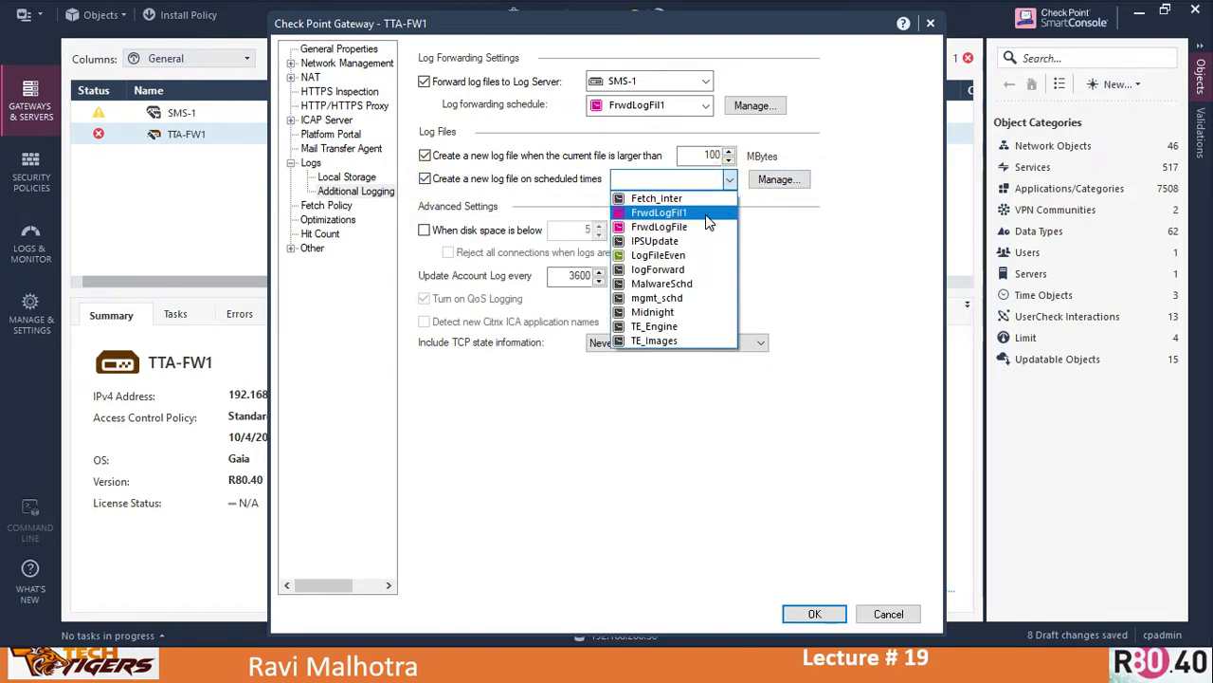
left_click(851, 131)
left_click(731, 181)
left_click(679, 228)
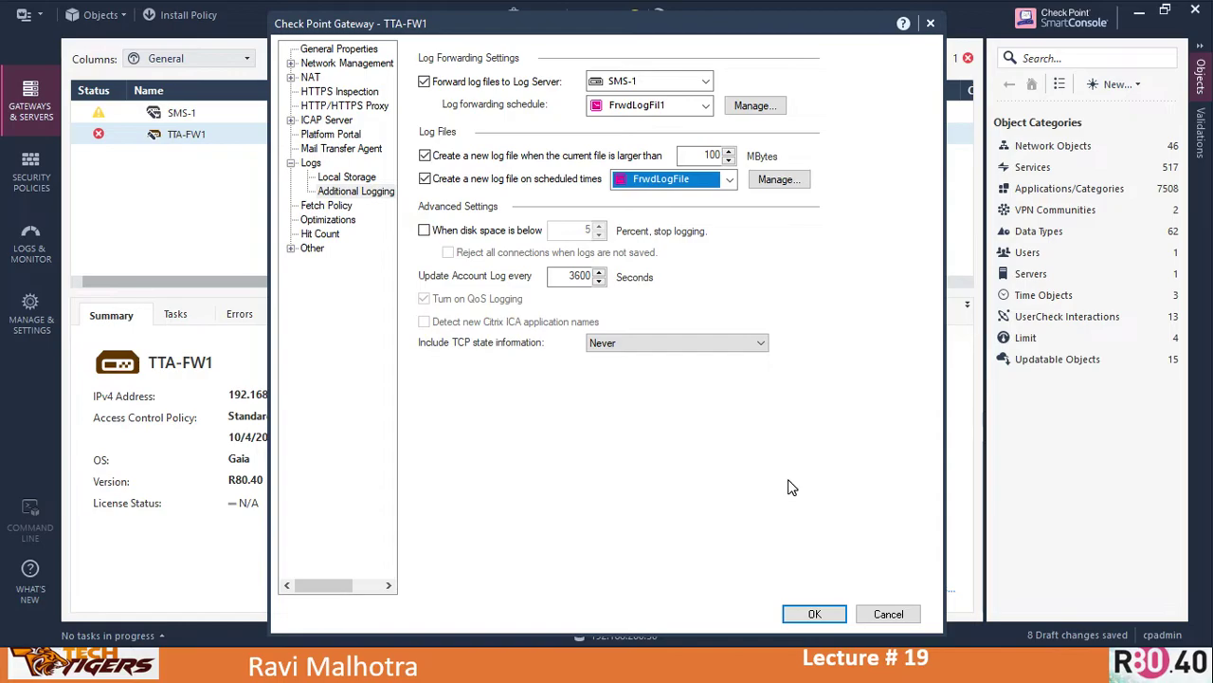
key("alt+Tab")
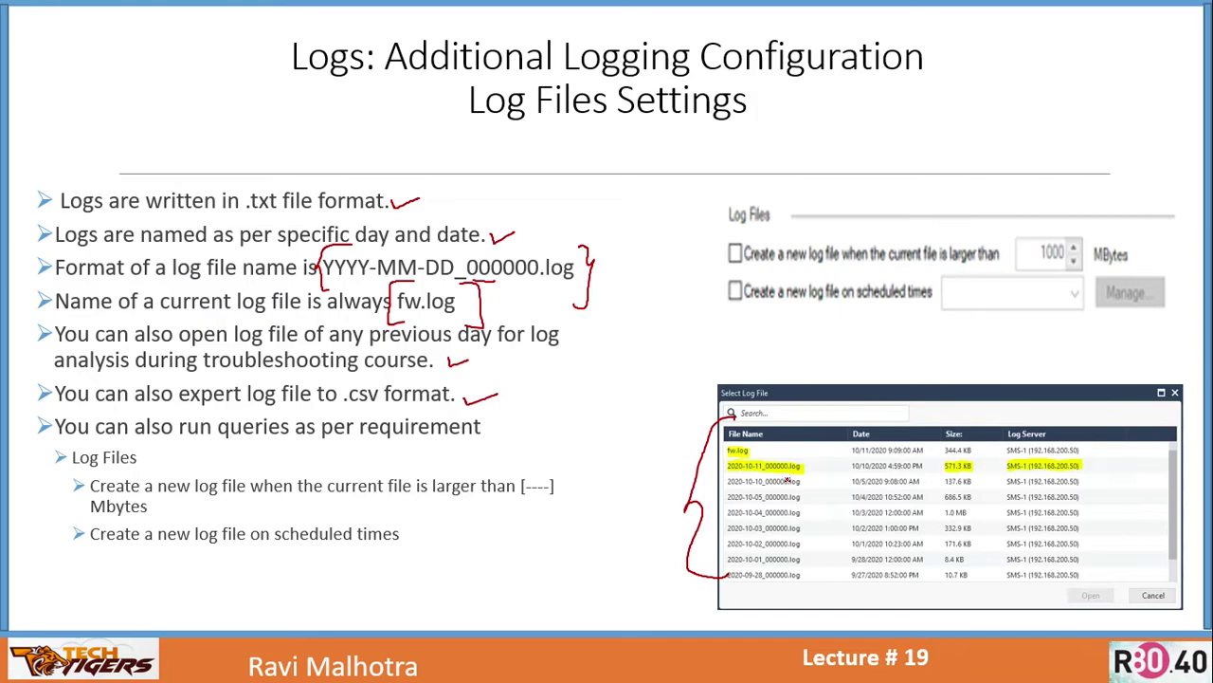
key("Left")
key("Right")
key("Right")
key("Left")
key("alt+Tab")
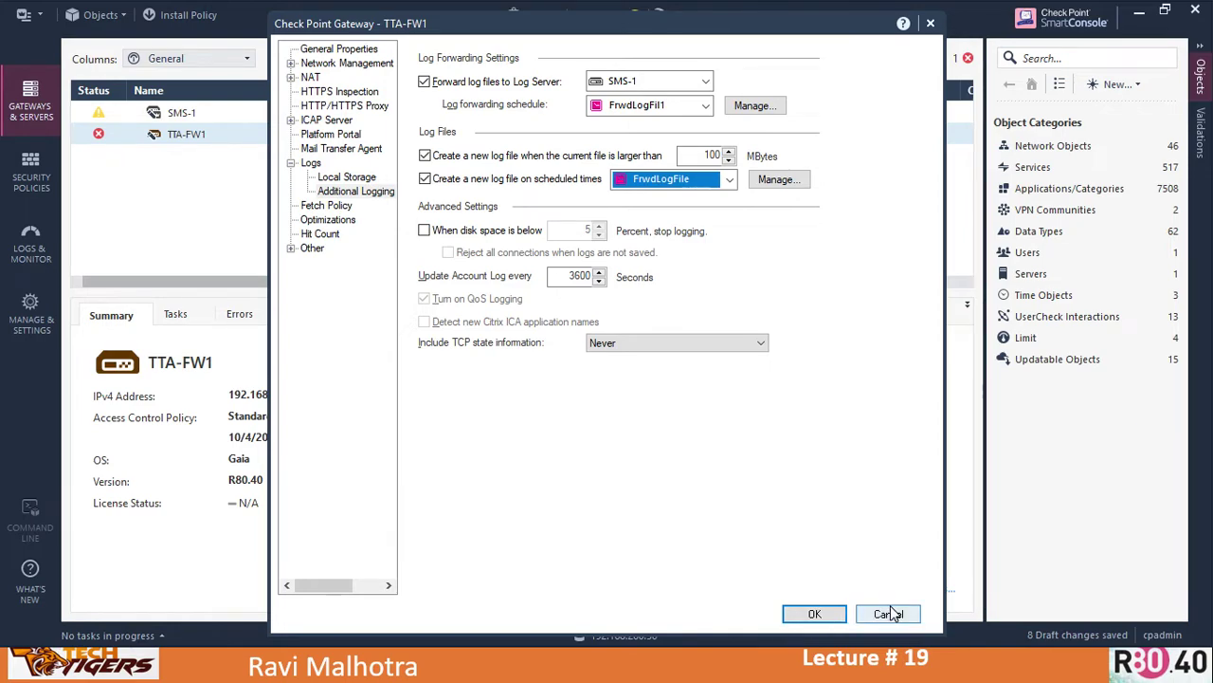
Step: Discard the TTA-FW1 gateway edits and view the log files available to open from the fw.log view, without opening one
left_click(889, 614)
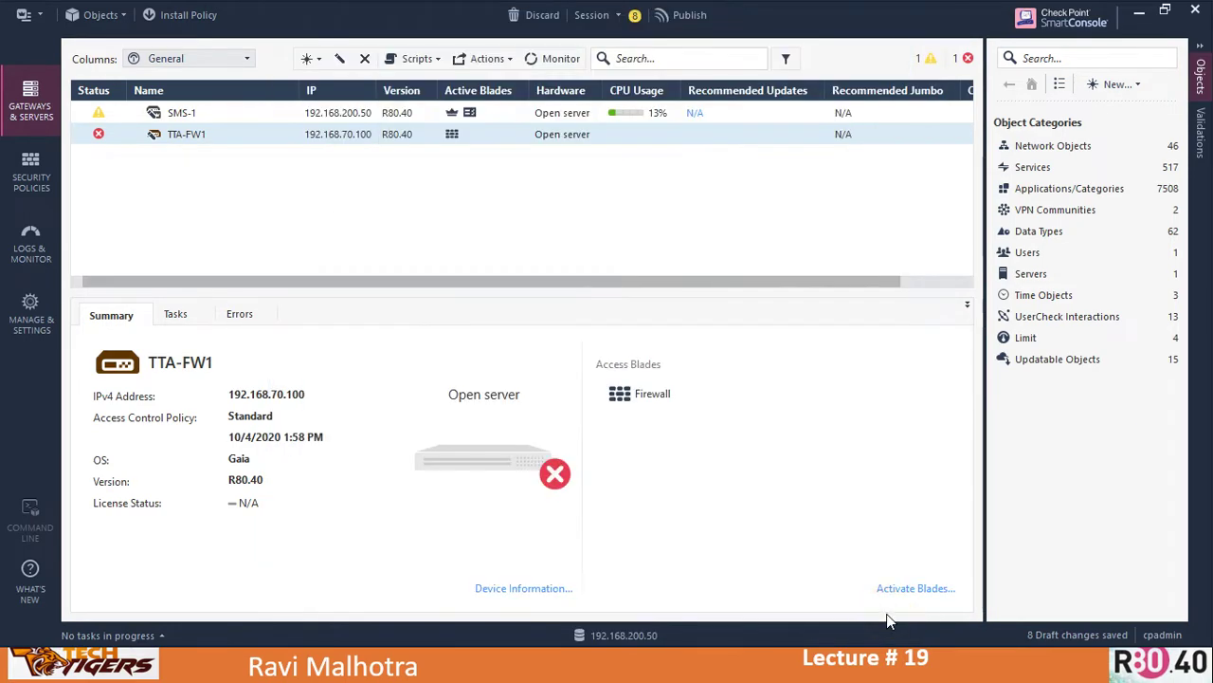
left_click(32, 244)
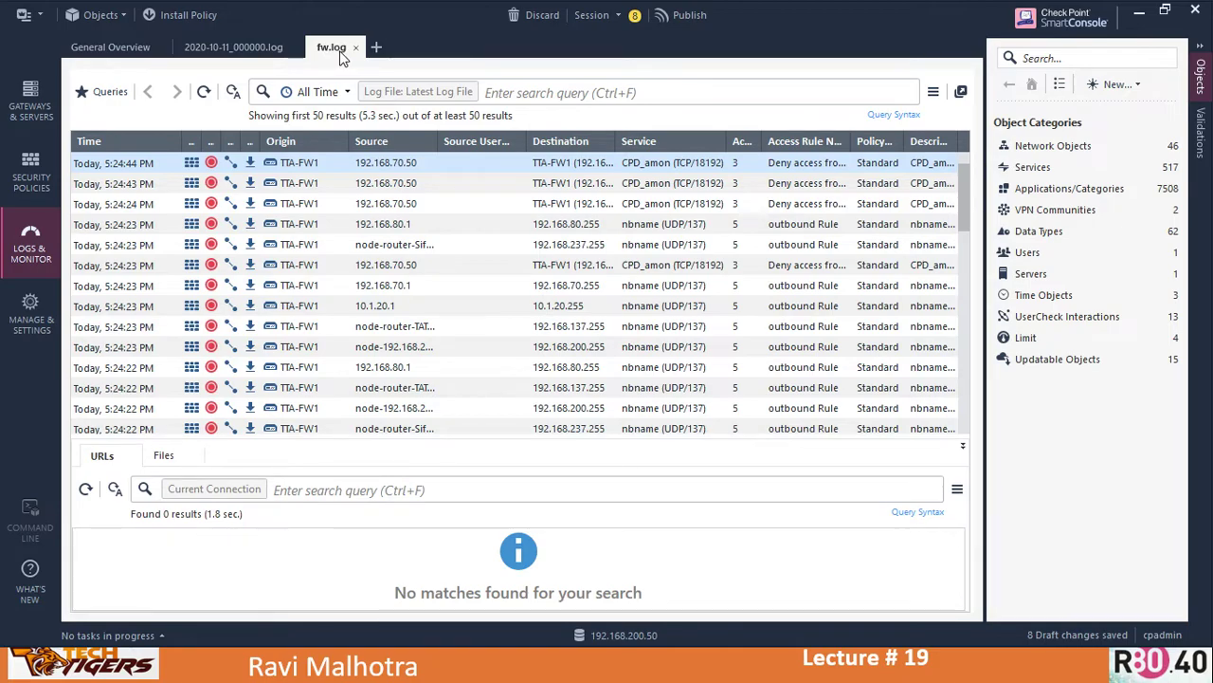
left_click(933, 95)
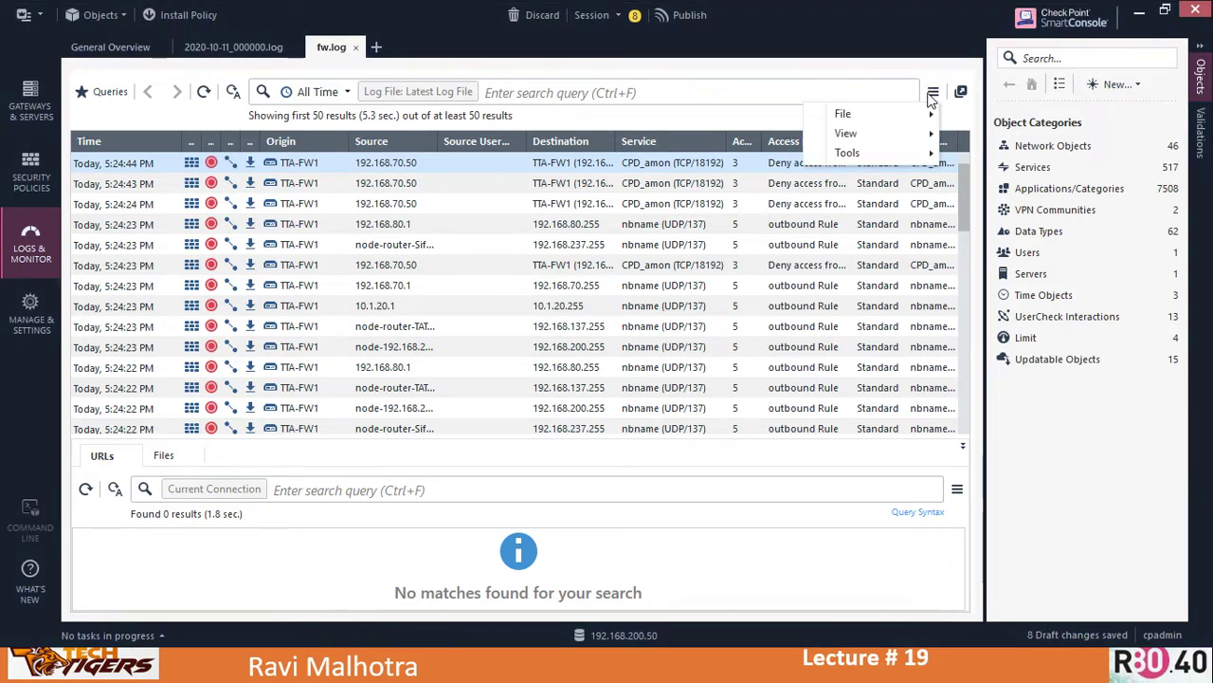
left_click(887, 117)
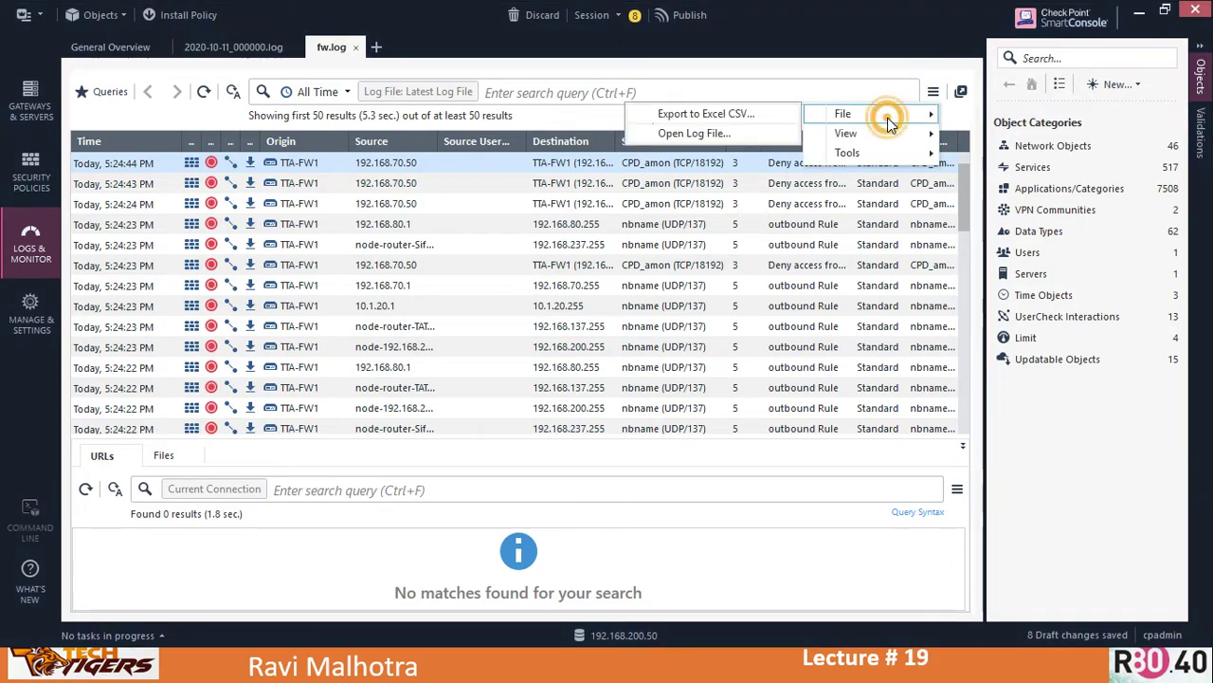
left_click(717, 135)
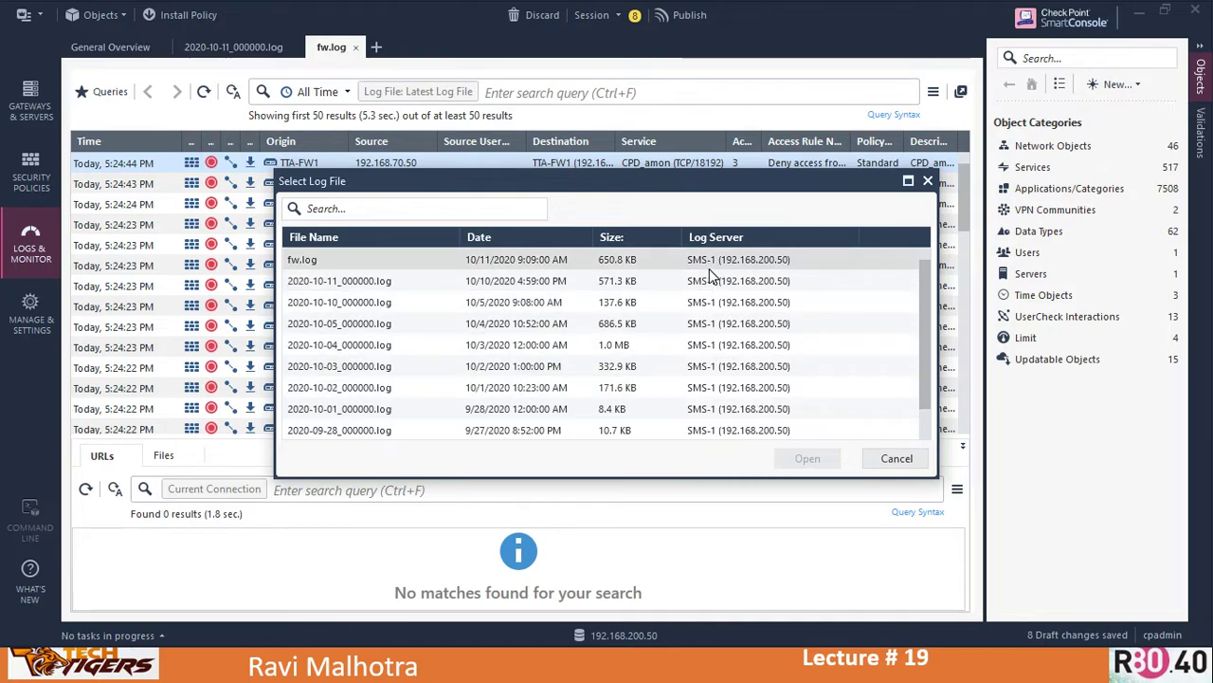
left_click(888, 463)
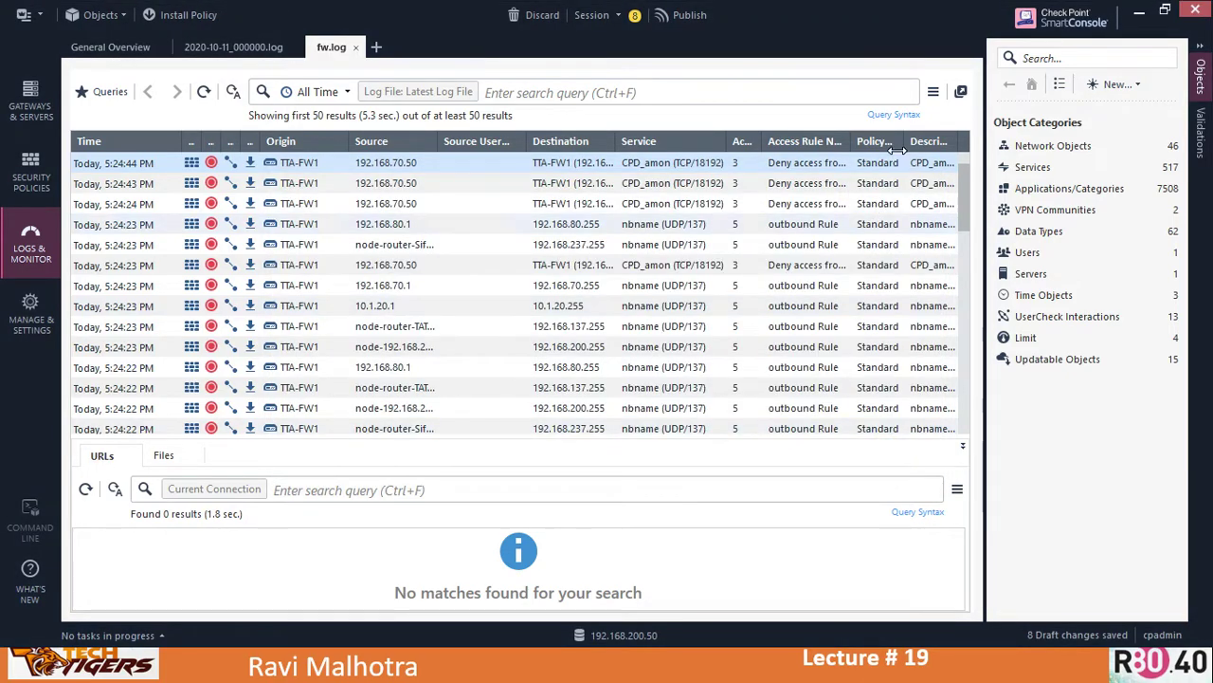
Step: Open the archived log file 2020-10-01_000000.log from the log server SMS-1
left_click(933, 92)
mouse_move(874, 116)
left_click(723, 135)
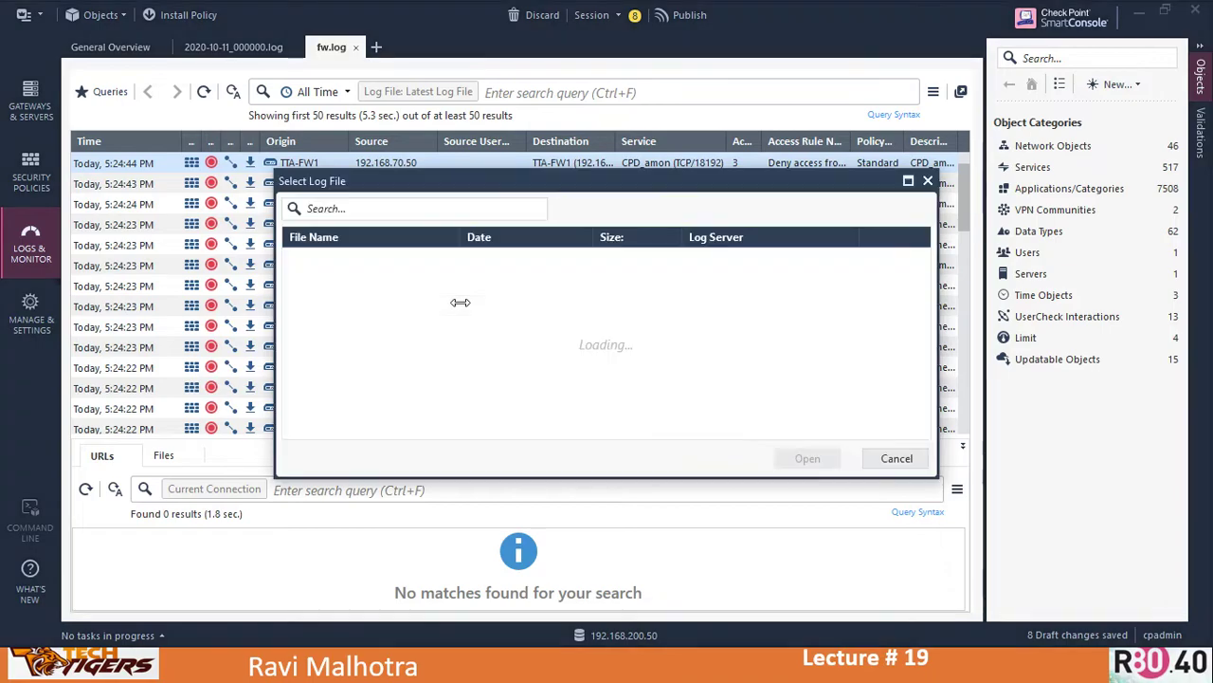
left_click(300, 306)
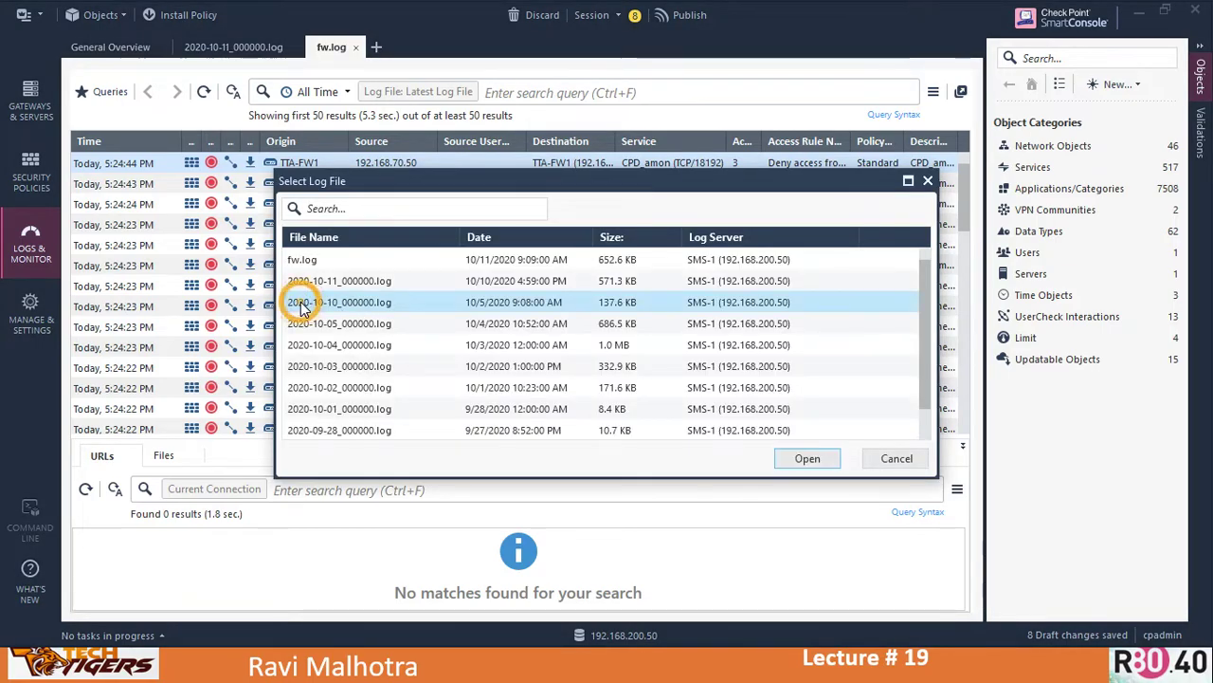
left_click(506, 409)
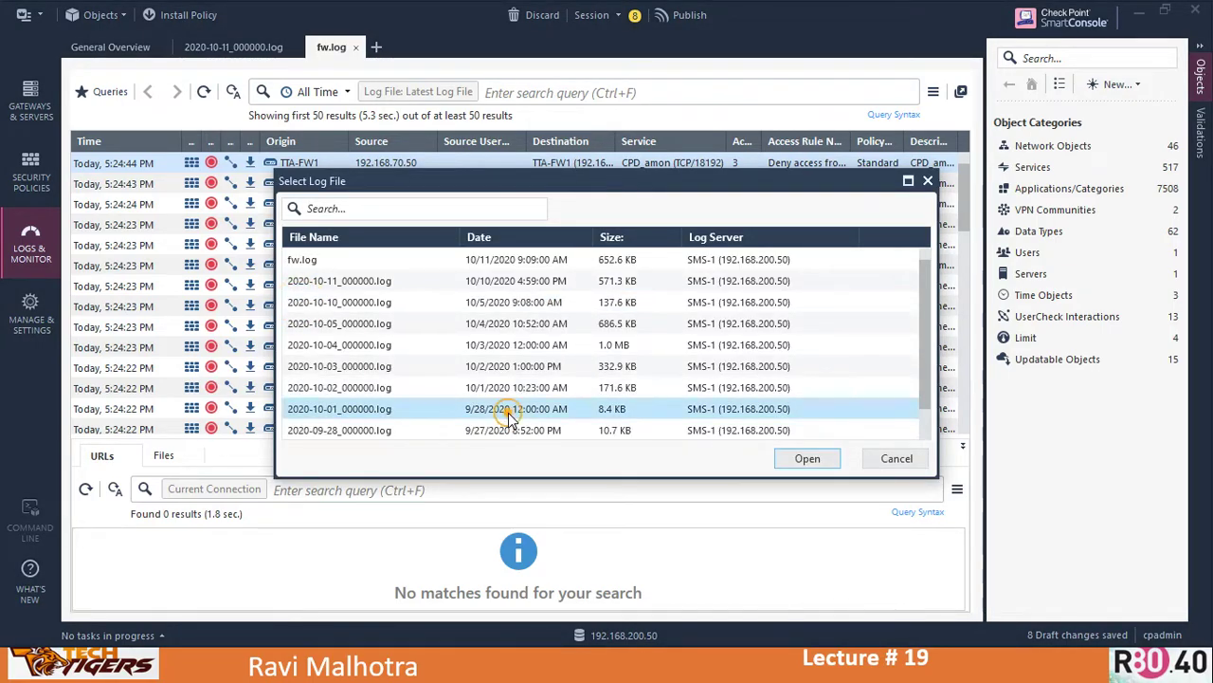
left_click(811, 461)
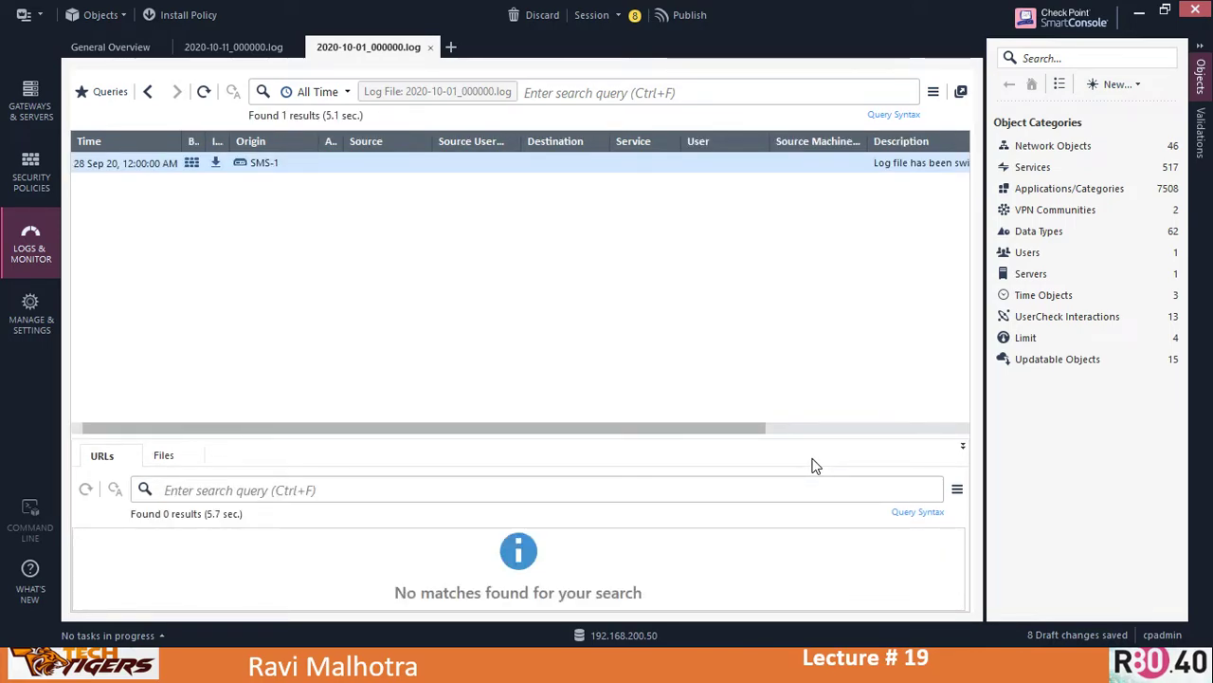
Step: Examine the details of the SMS-1 log entry dated 28 Sep 20, and close them
left_click(218, 212)
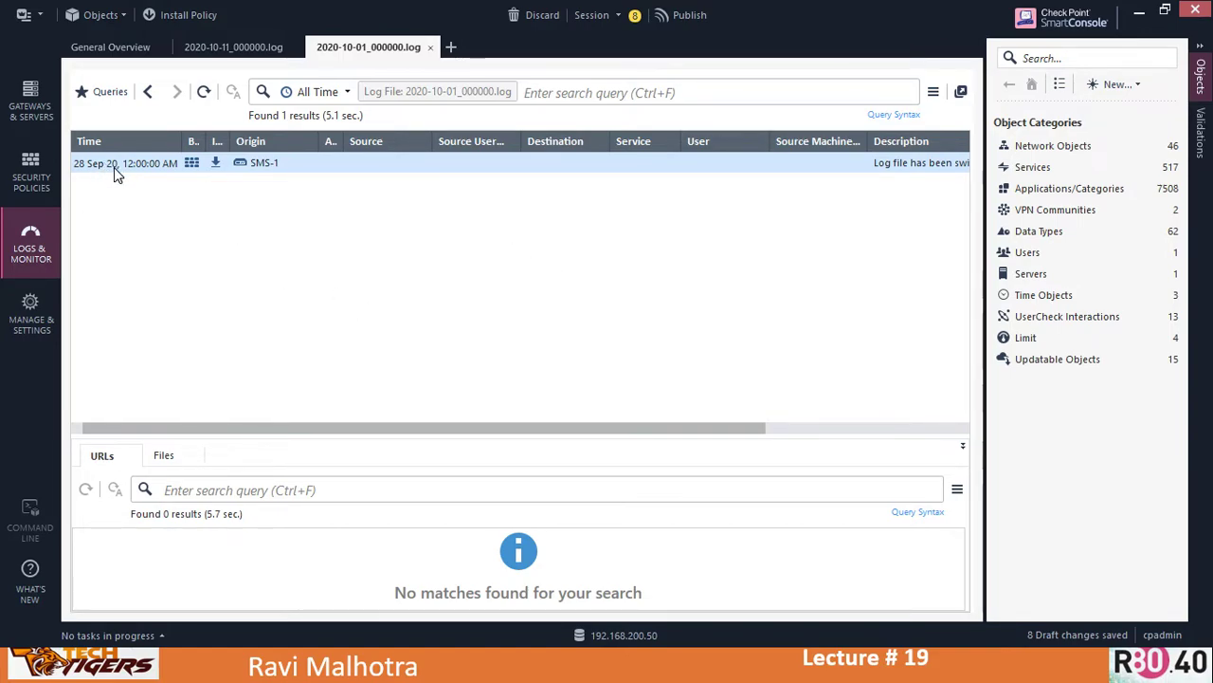
left_click(151, 167)
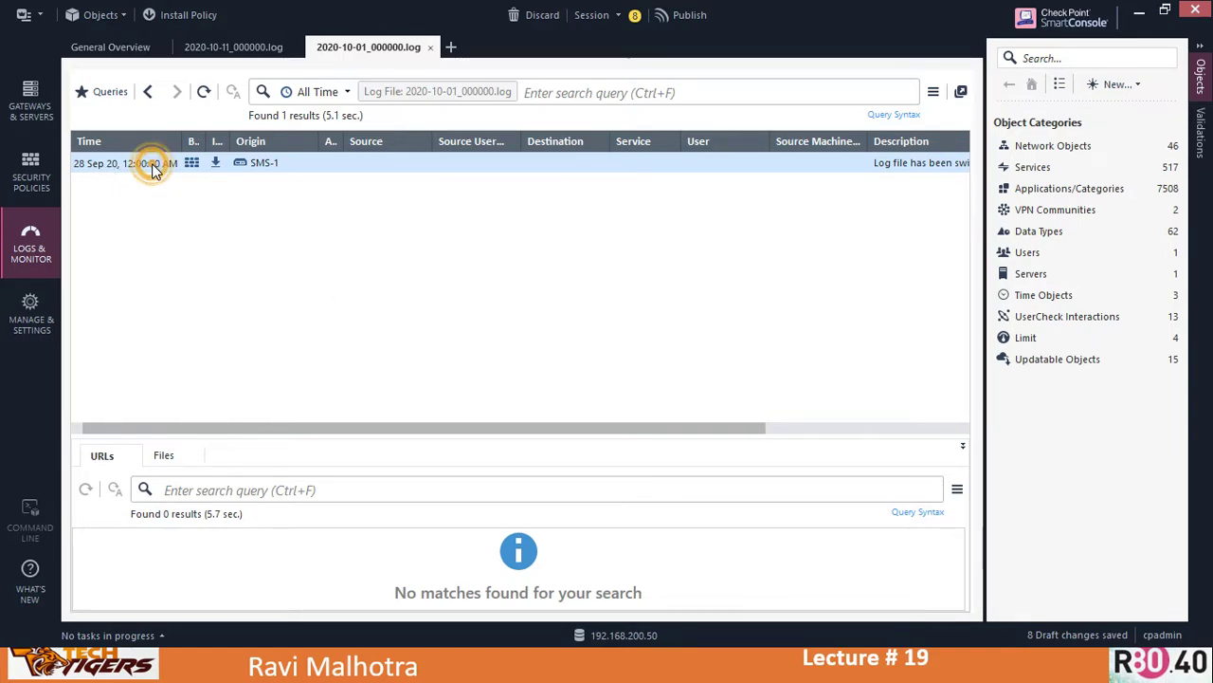
double_click(965, 165)
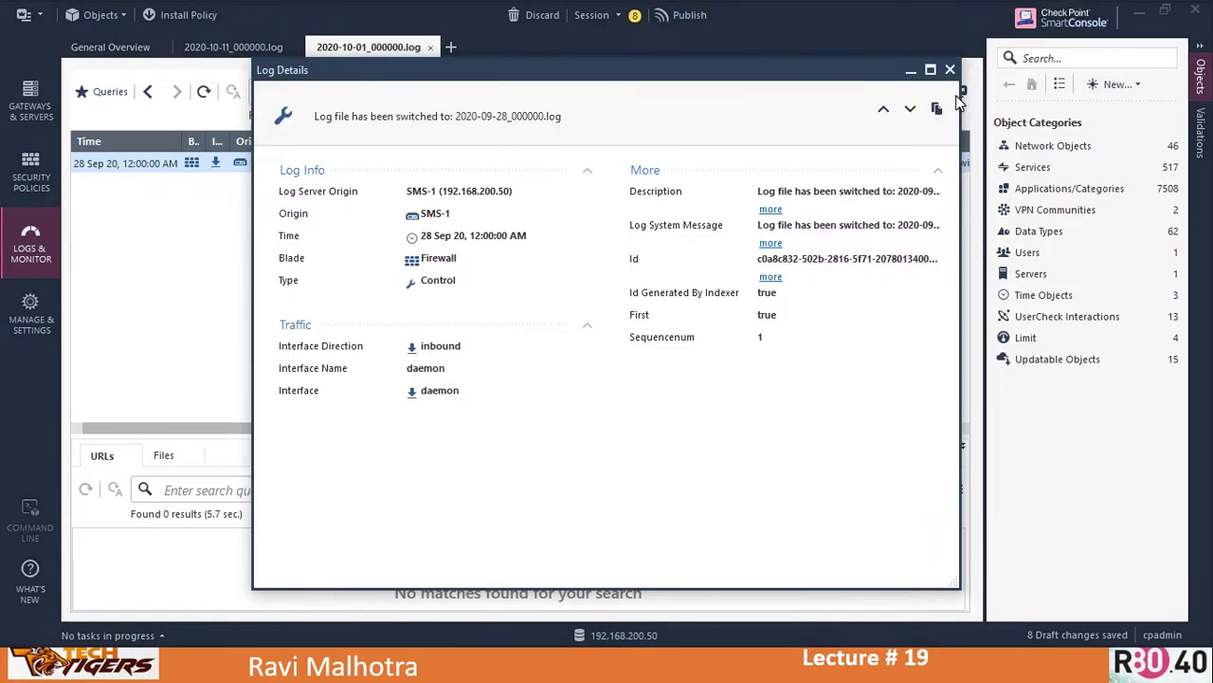
left_click(950, 70)
Step: Open the archived log file 2020-10-11_000000.log in place of the current one
left_click(933, 92)
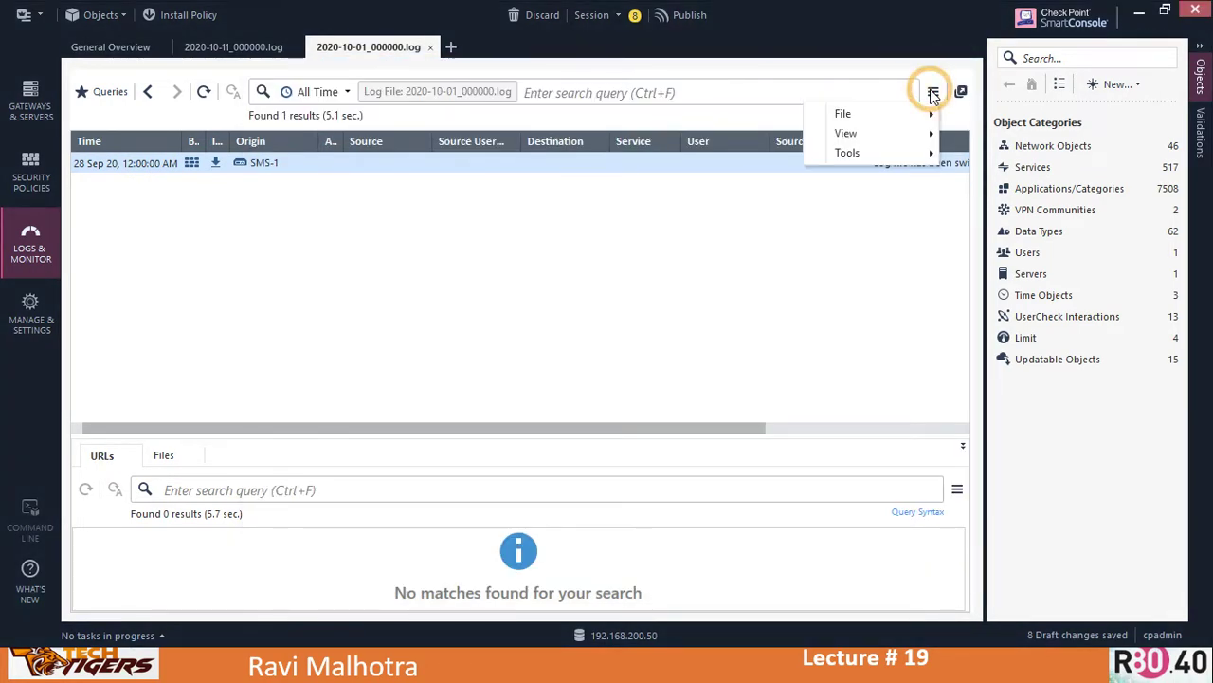
mouse_move(858, 114)
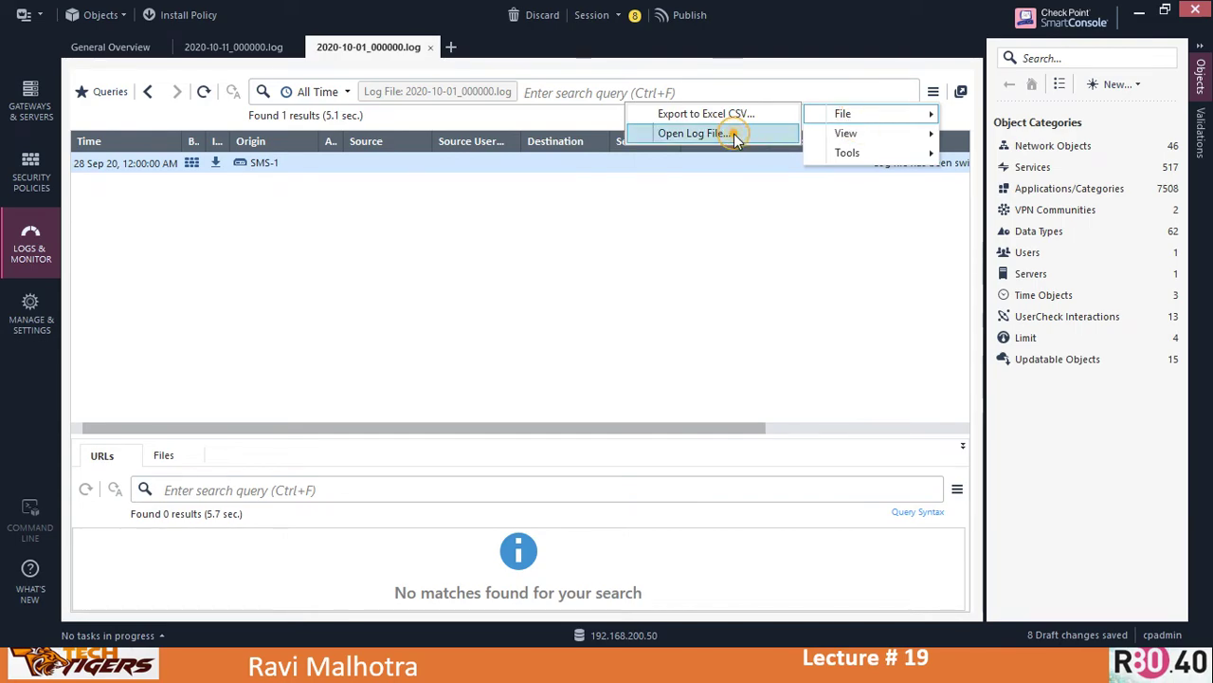
left_click(734, 133)
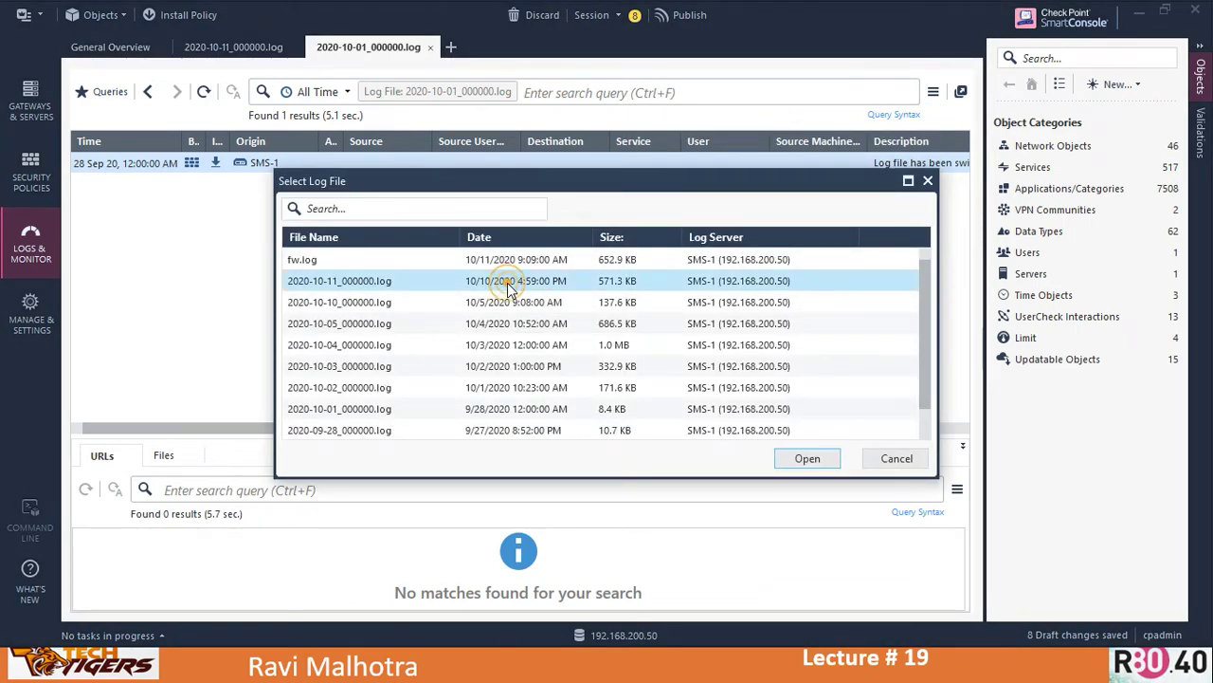
double_click(507, 282)
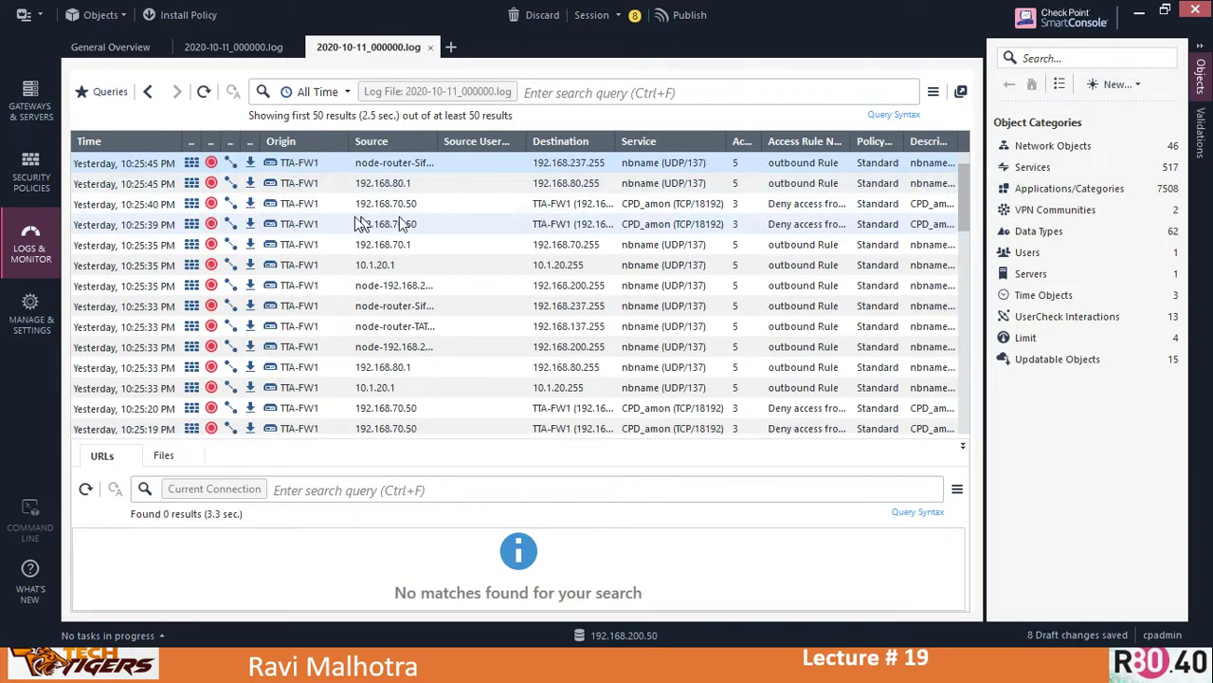
Step: Examine the full details of the dropped nbname entry from source 192.168.80.1, and close them
left_click(391, 189)
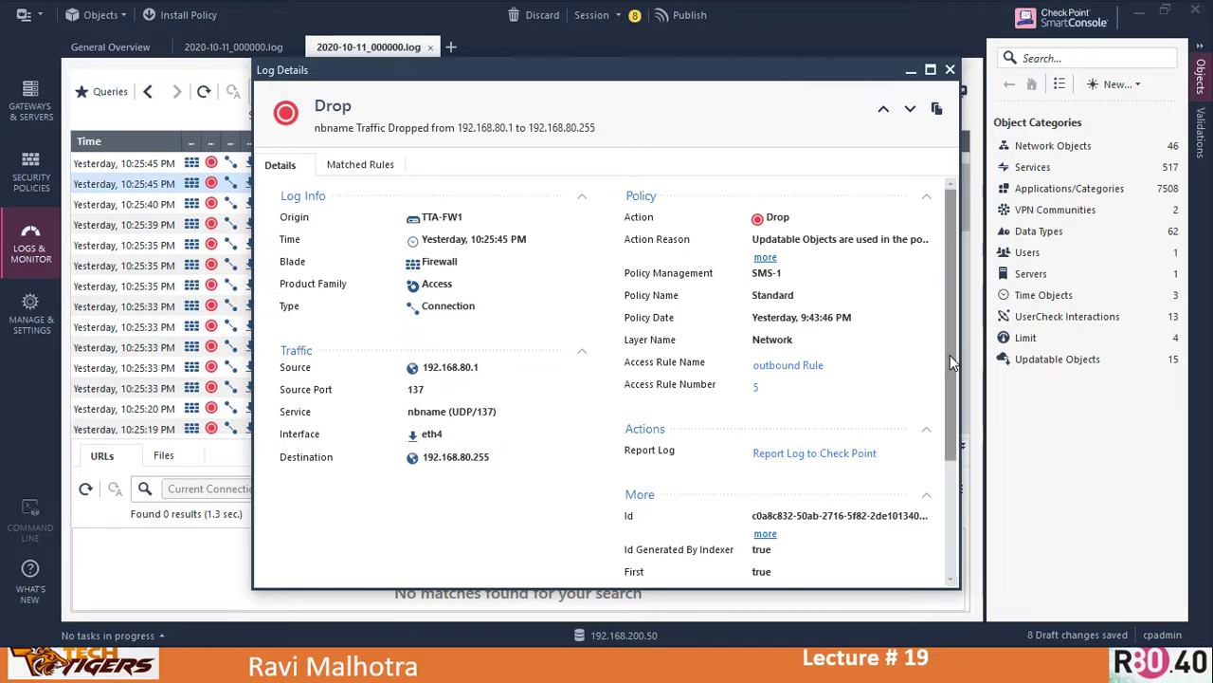
scroll(949, 355, "down", 3)
scroll(907, 280, "up", 1)
scroll(905, 272, "up", 2)
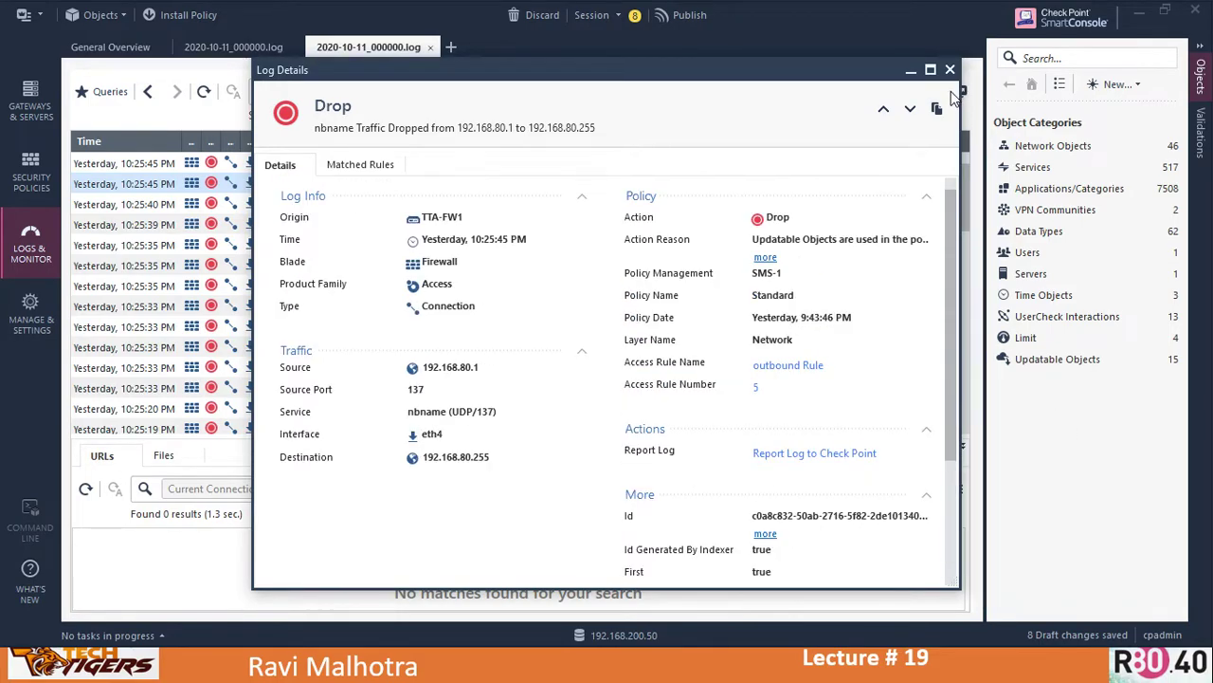
left_click(950, 70)
Step: Export the 2020-10-11 log to the Desktop as Untitled.csv, replacing the existing file
left_click(934, 92)
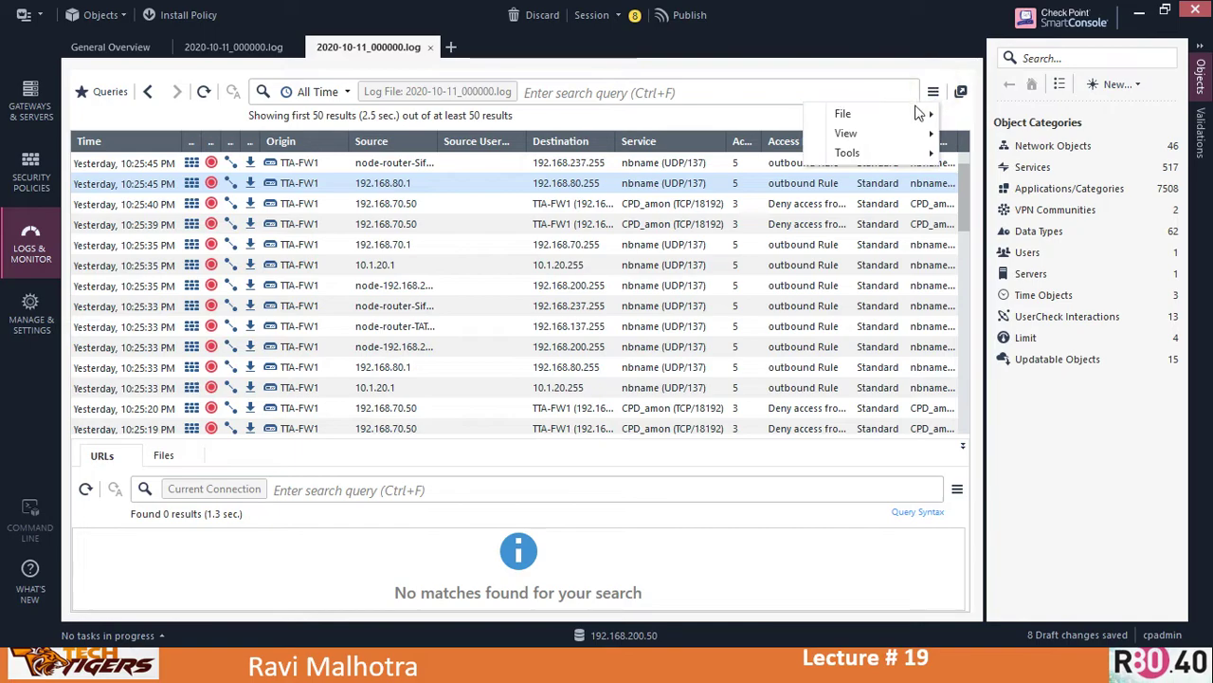
left_click(898, 112)
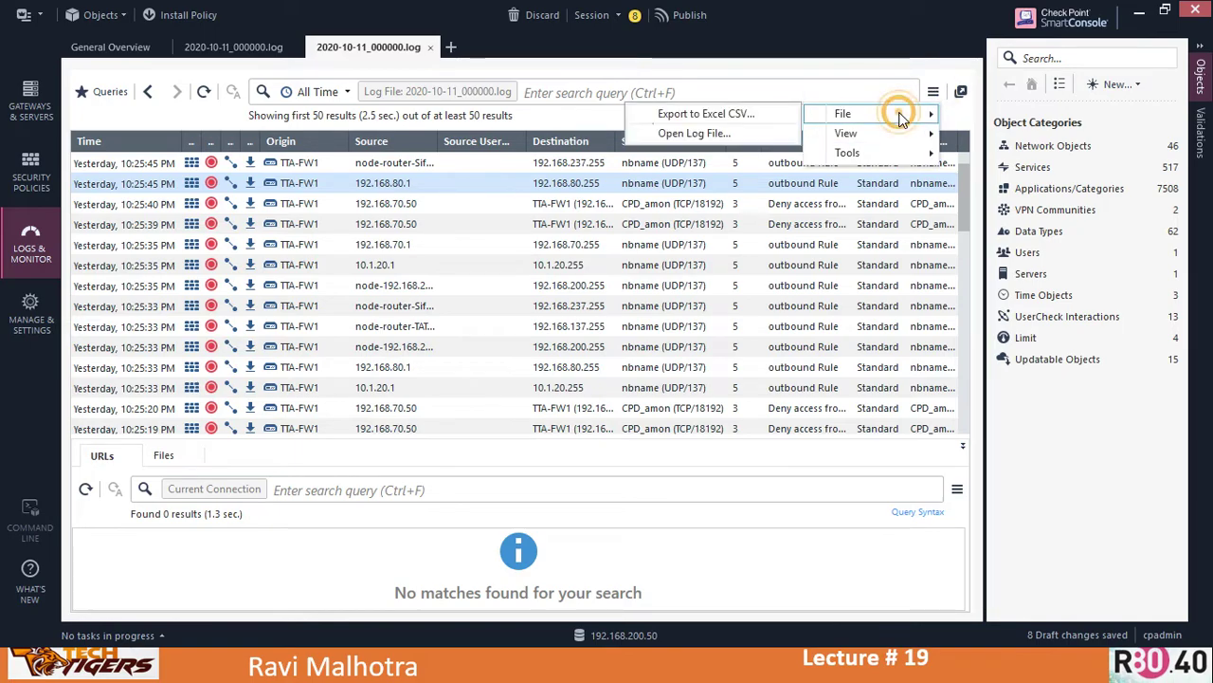
left_click(704, 115)
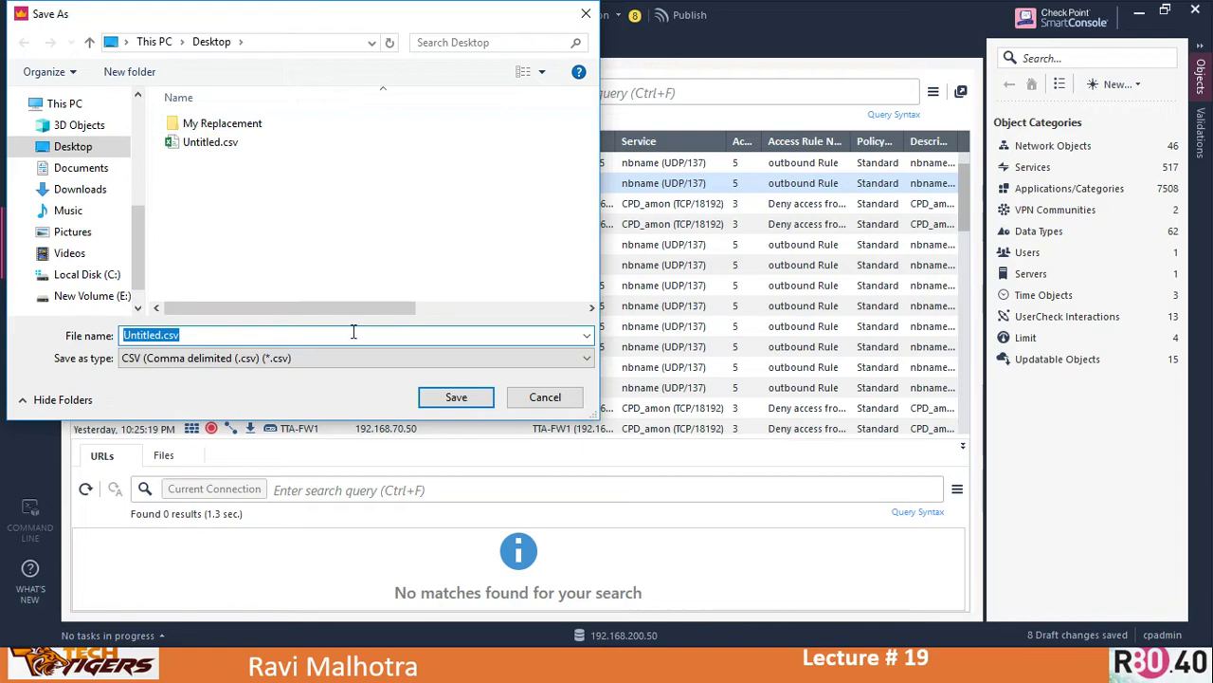
left_click(464, 397)
left_click(648, 396)
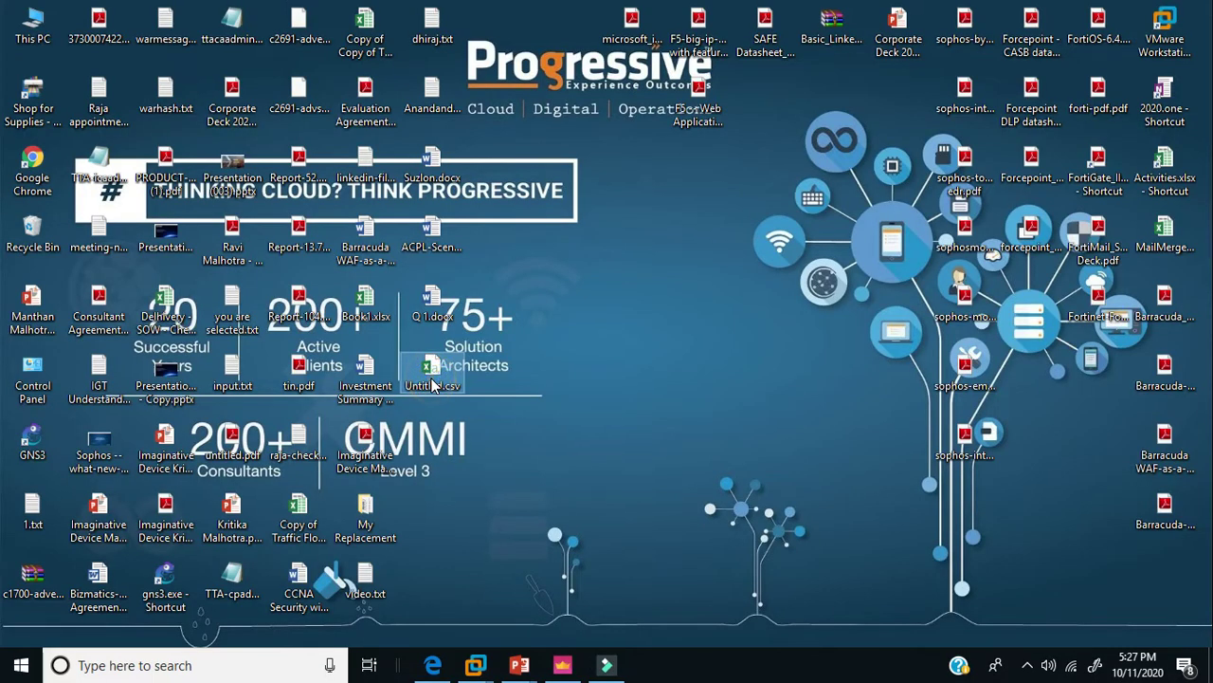
Step: Open the exported Untitled.csv from the Desktop in Excel, review its log records and close it
double_click(432, 379)
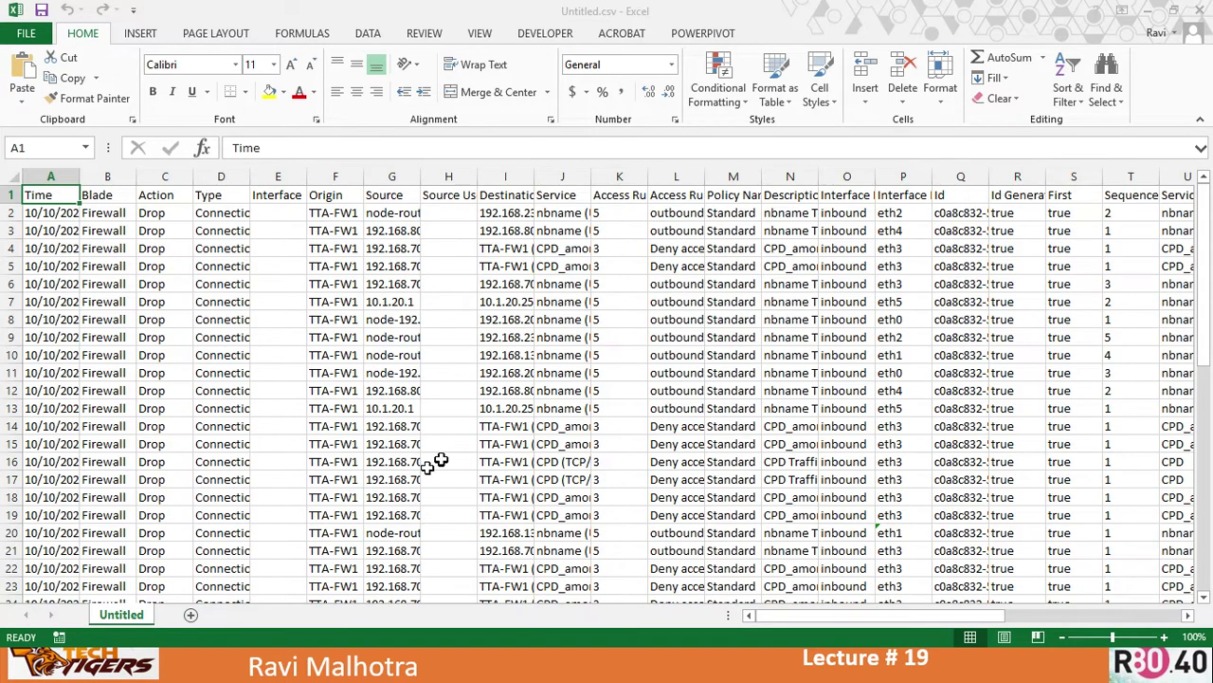
left_click(104, 390)
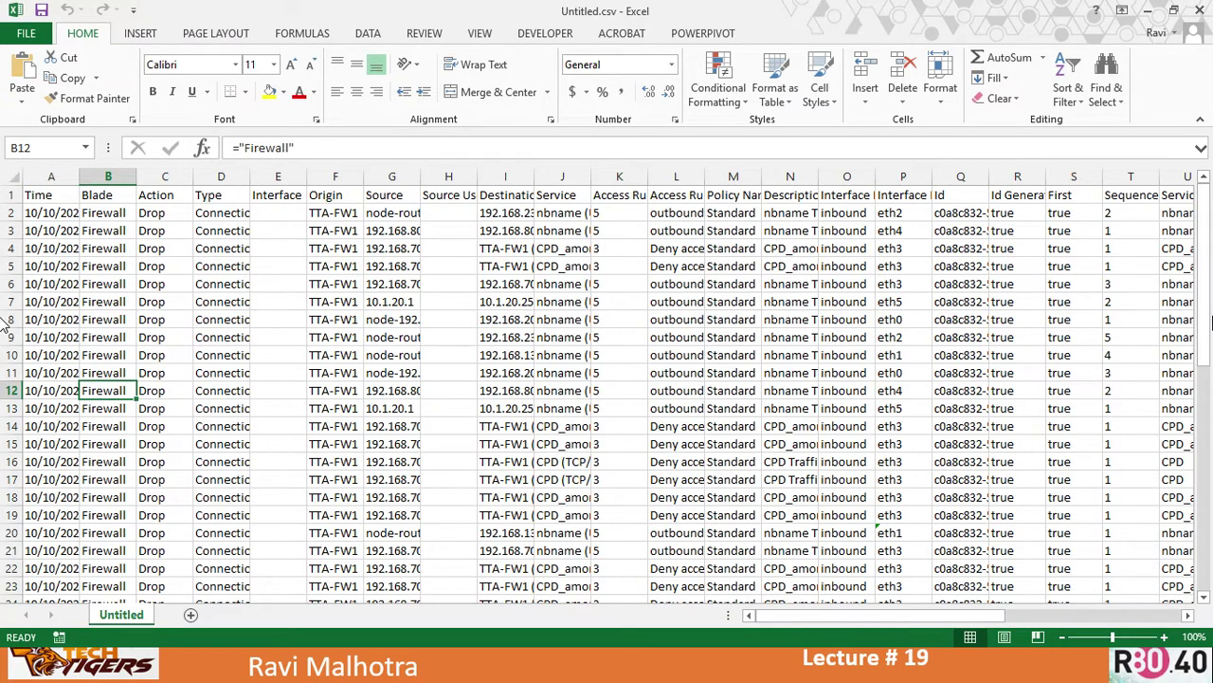
mouse_move(1198, 327)
left_mouse_down()
mouse_move(1204, 553)
mouse_move(1201, 327)
left_mouse_up()
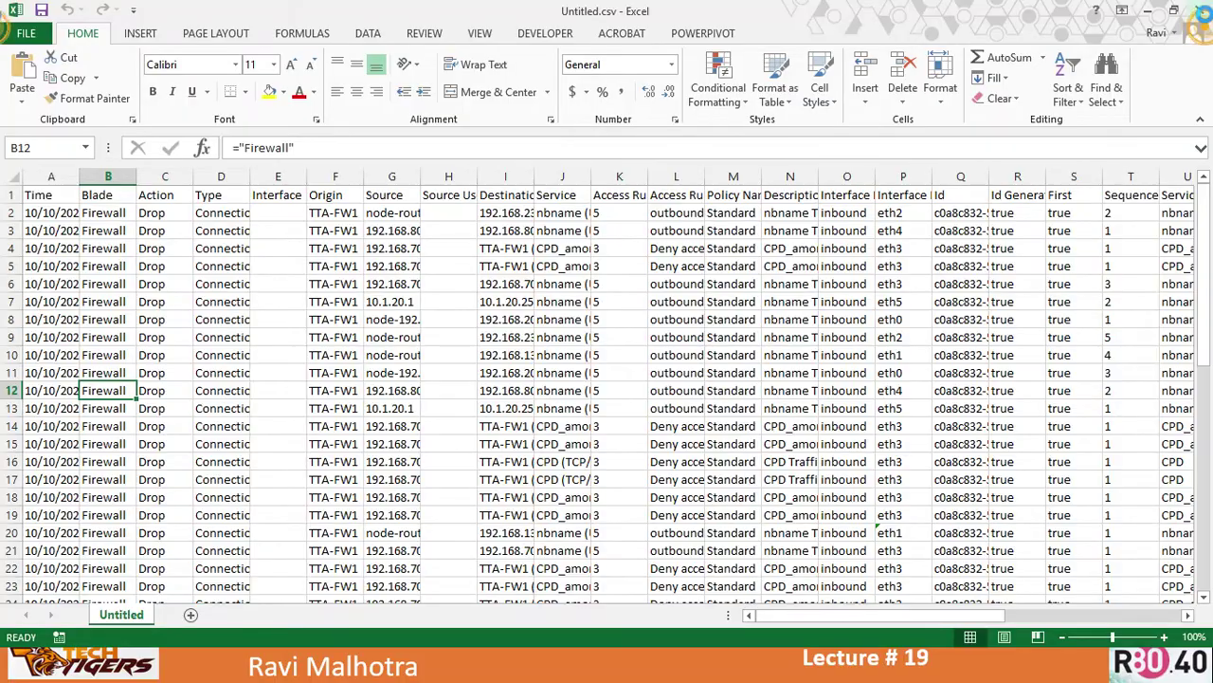
left_click(1200, 11)
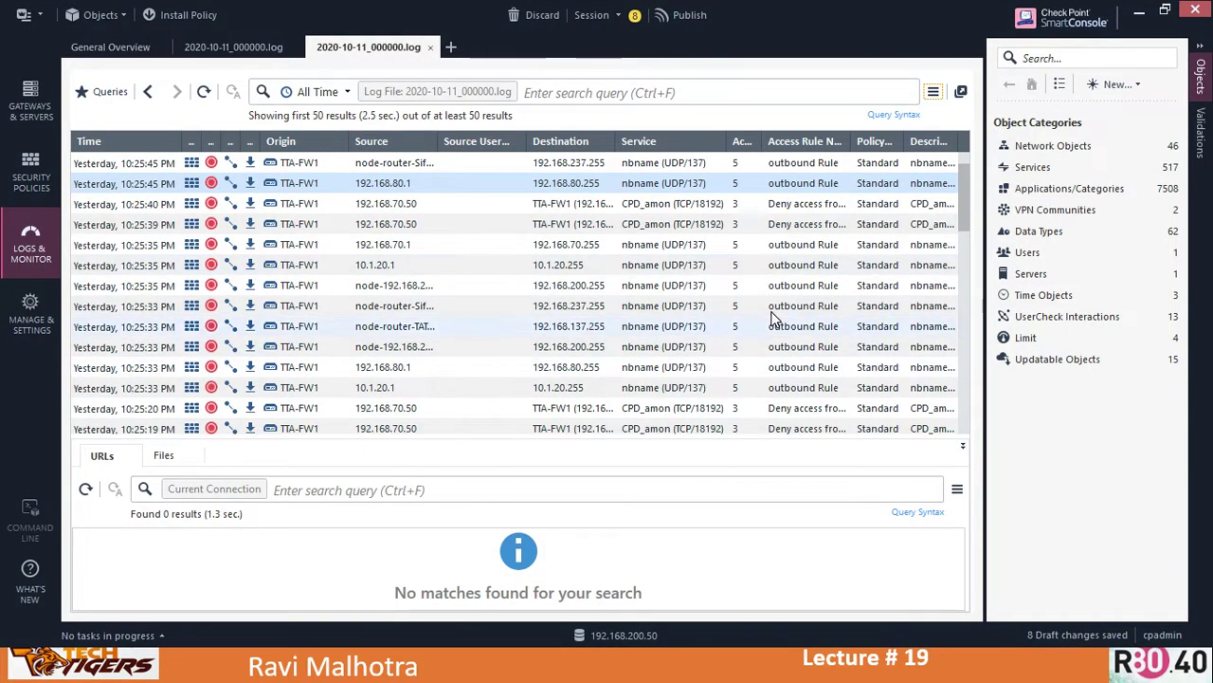
key("alt+Tab")
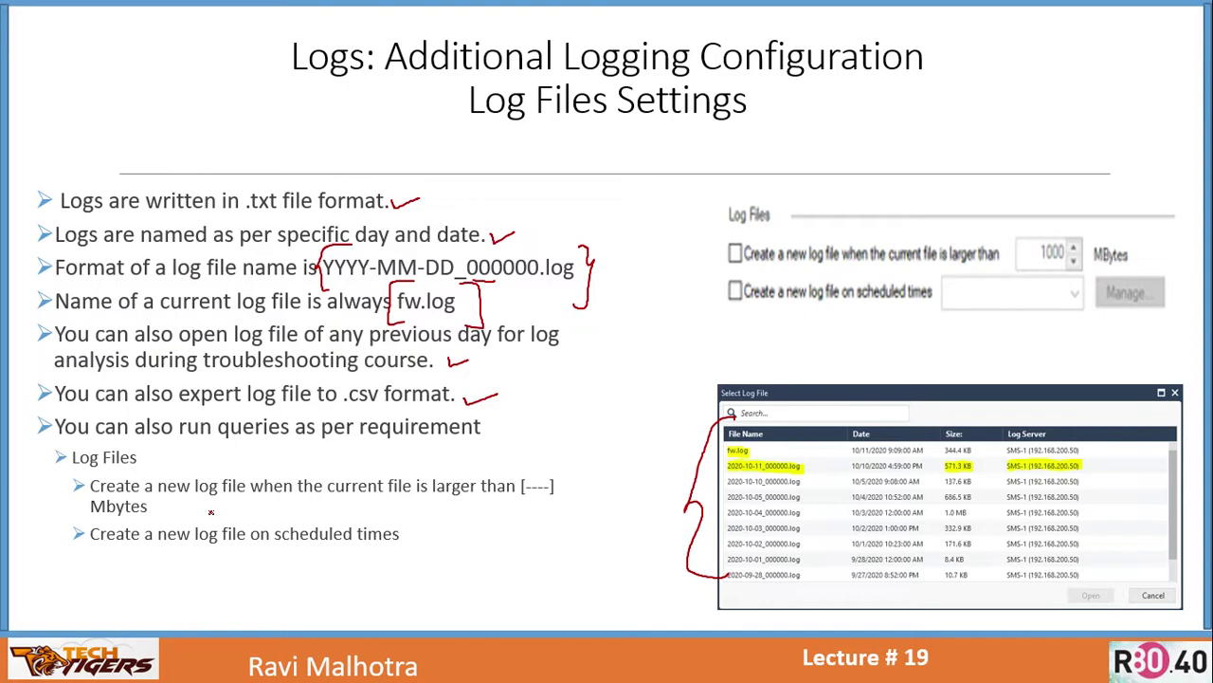
key("Right")
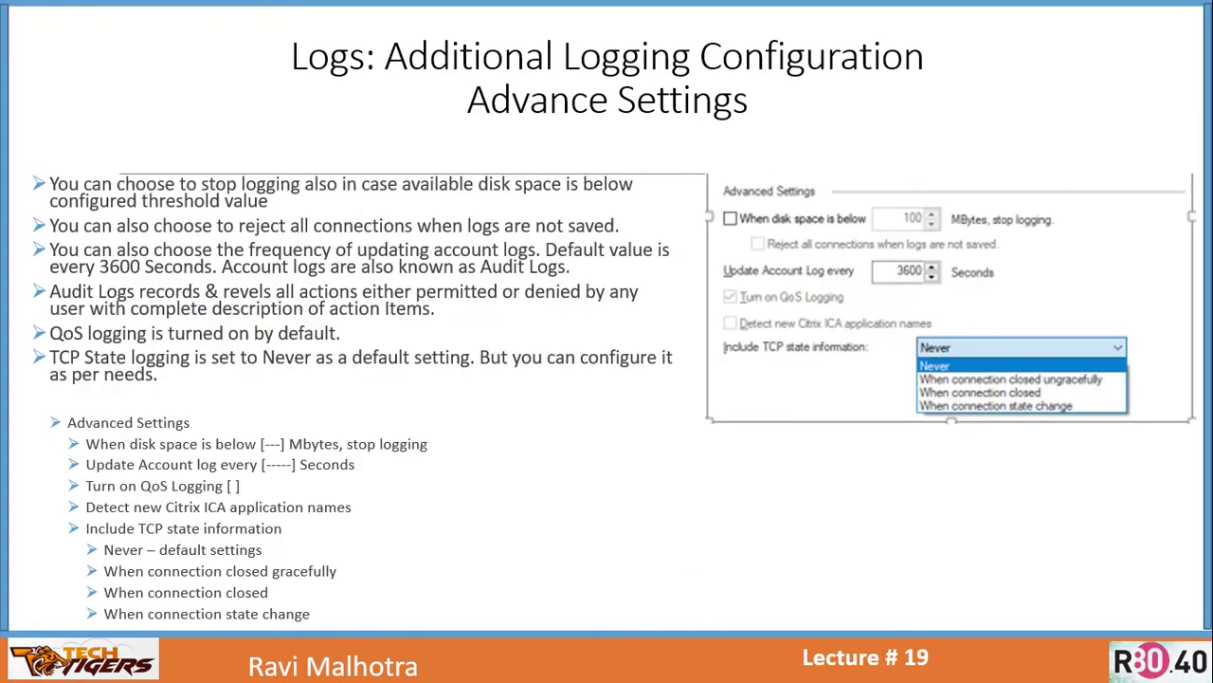